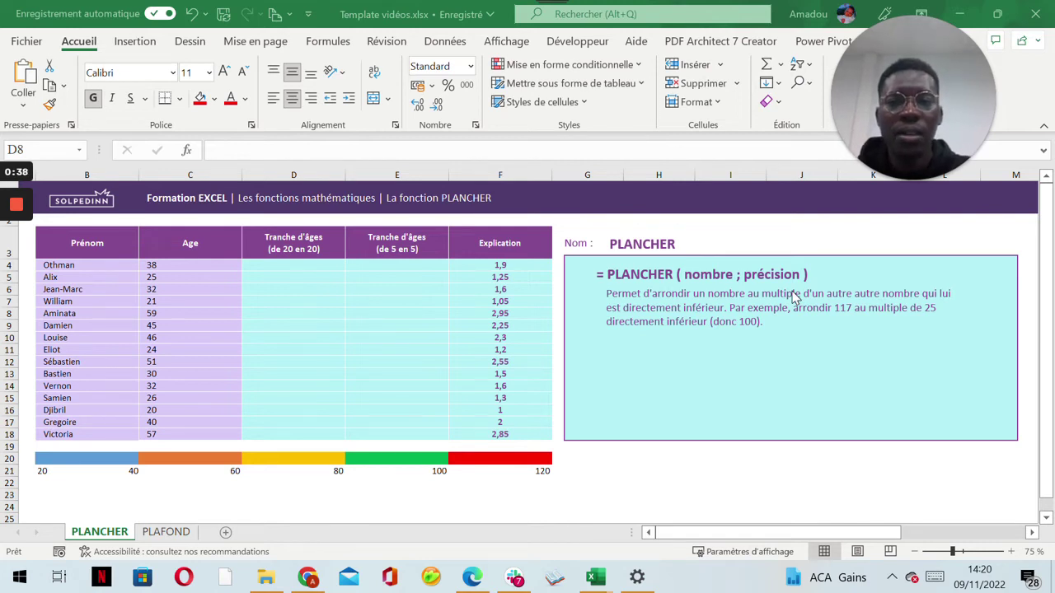
- Look over the coloured age scale bar and its values below the age table
left_click(294, 313)
left_click(293, 264)
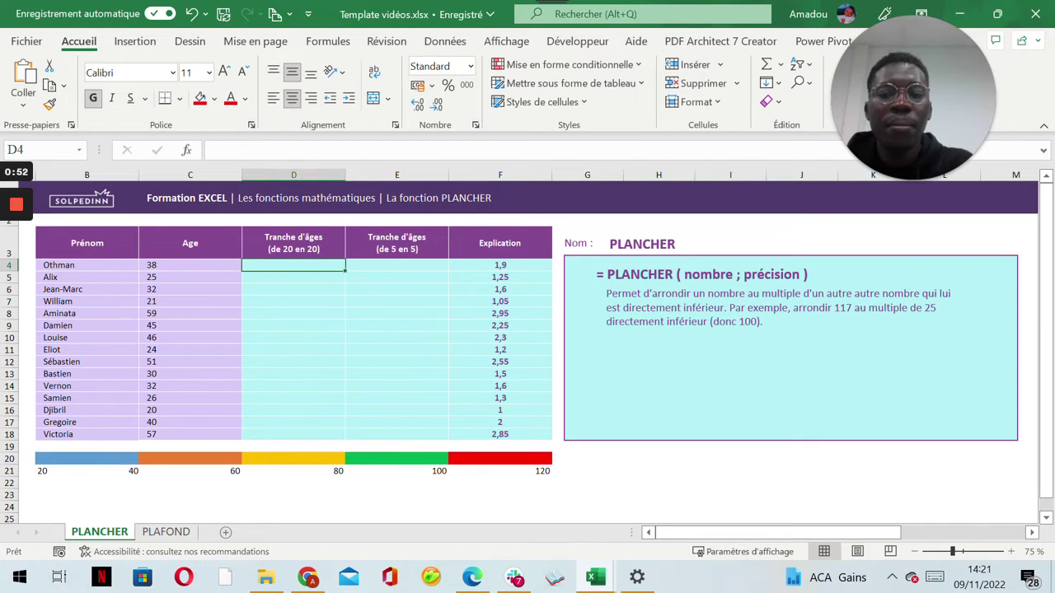
left_click(86, 482)
mouse_move(87, 458)
left_mouse_down()
mouse_move(499, 458)
mouse_move(499, 471)
mouse_move(499, 458)
left_mouse_up()
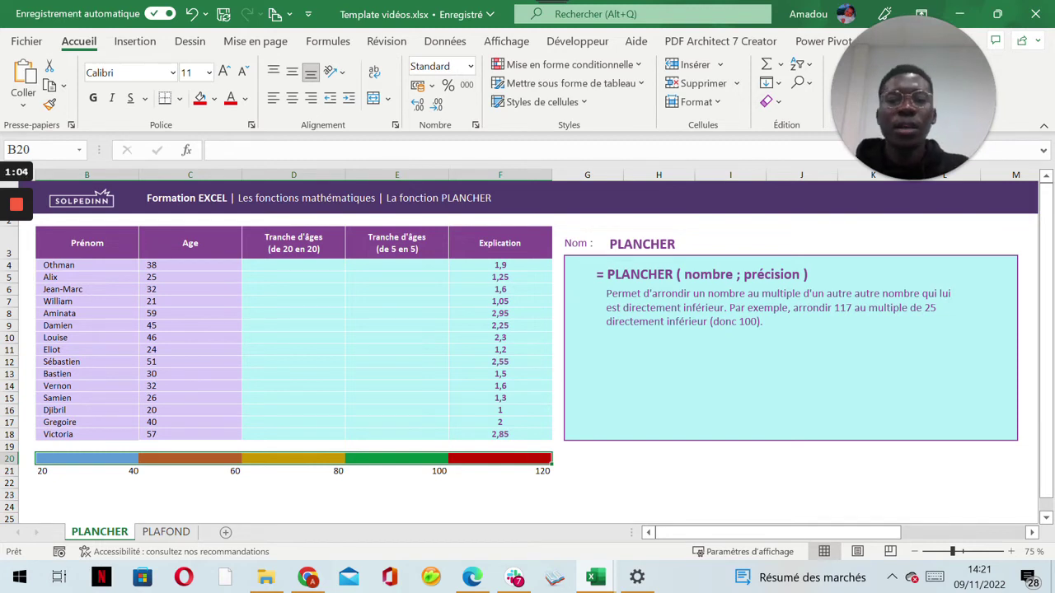
left_click(86, 471)
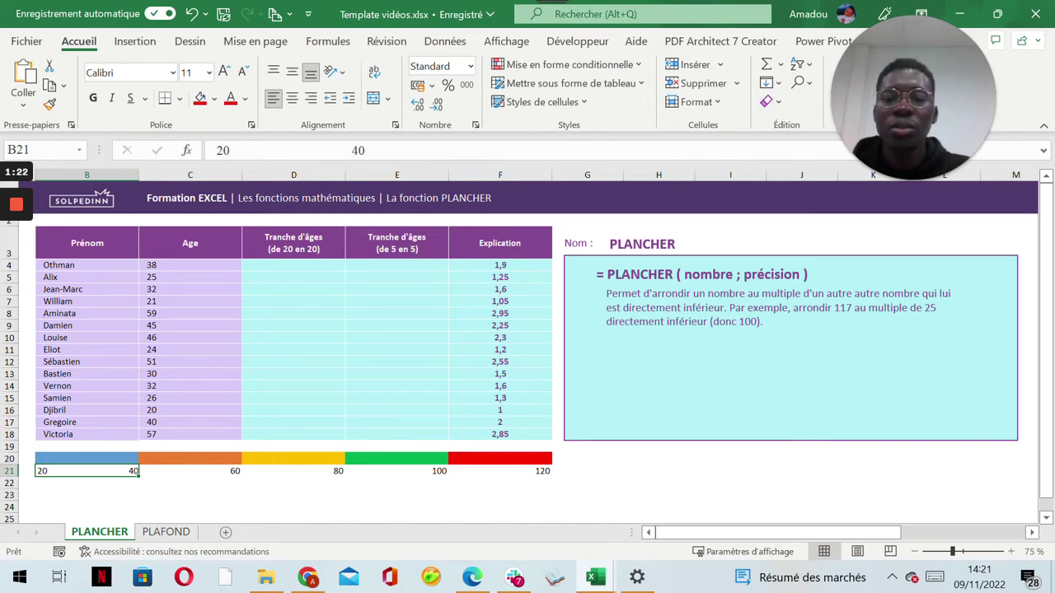
left_click(396, 482)
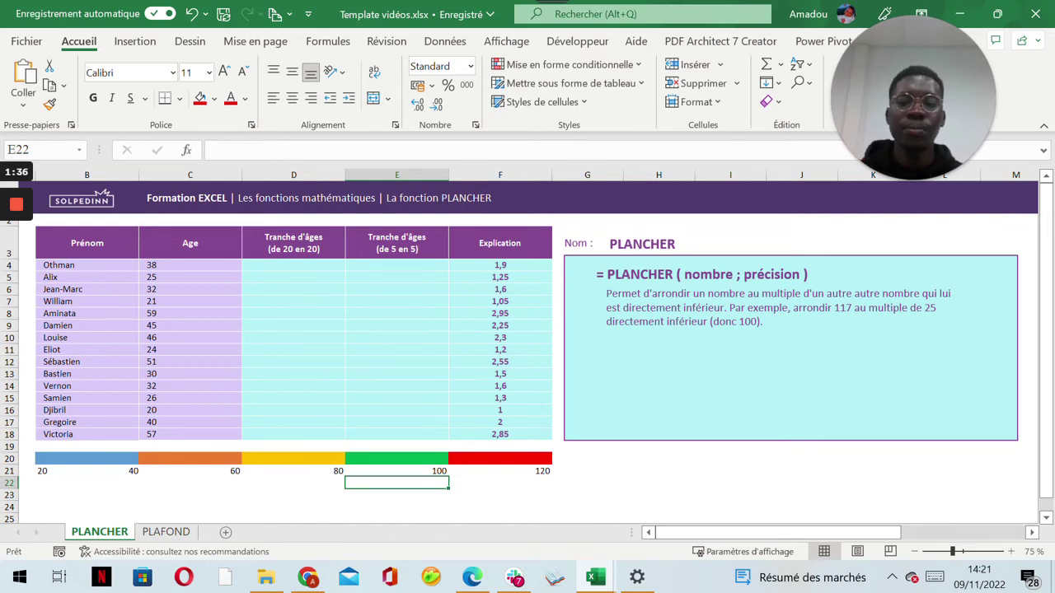
- Enter =PLANCHER(C4;20) in D4 to round the age down to a multiple of 20
left_click(293, 265)
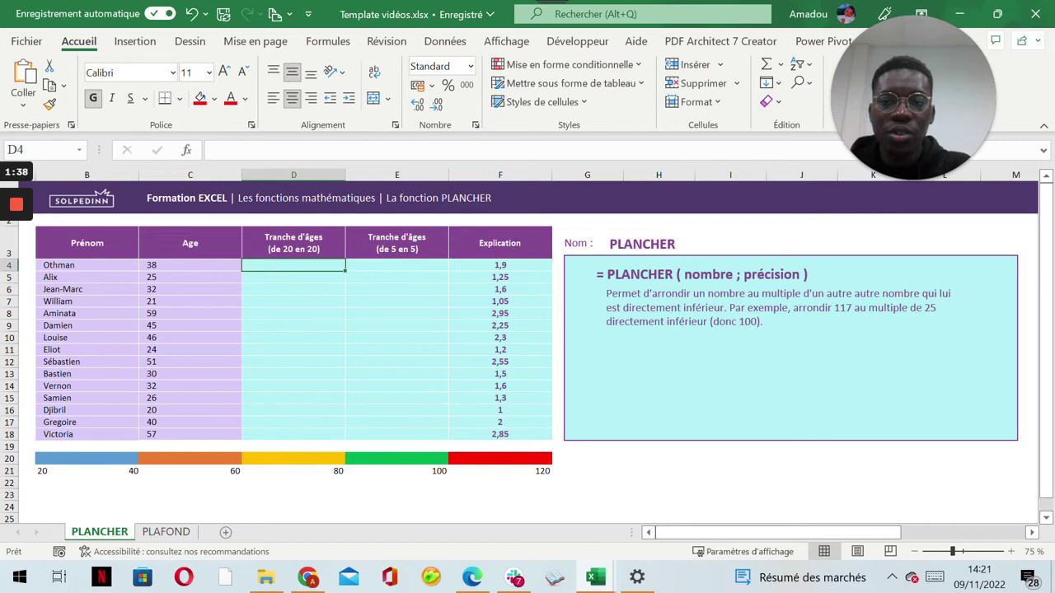
type("=pla")
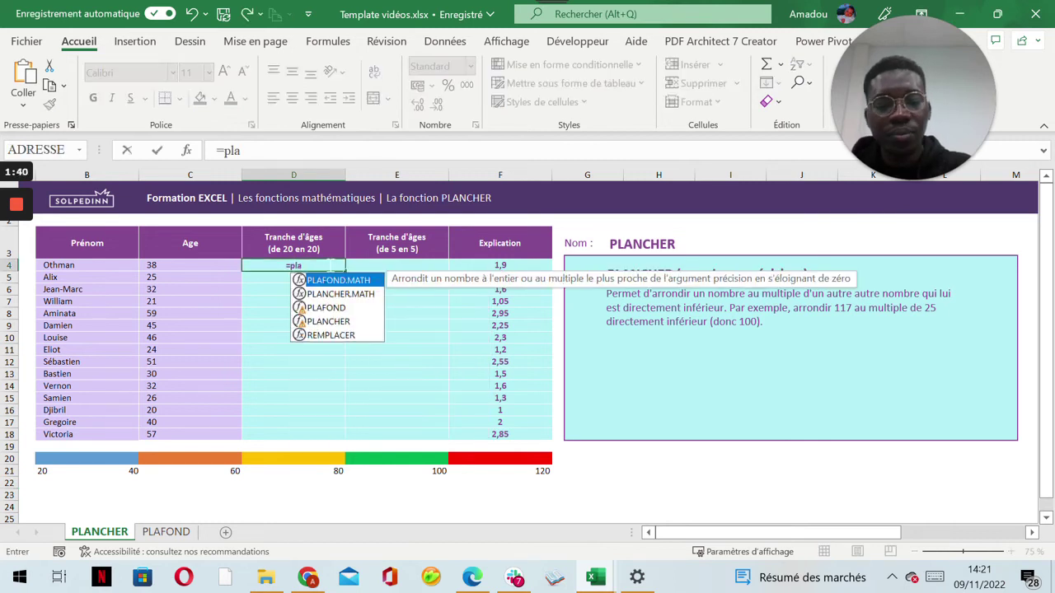
type("n")
double_click(325, 294)
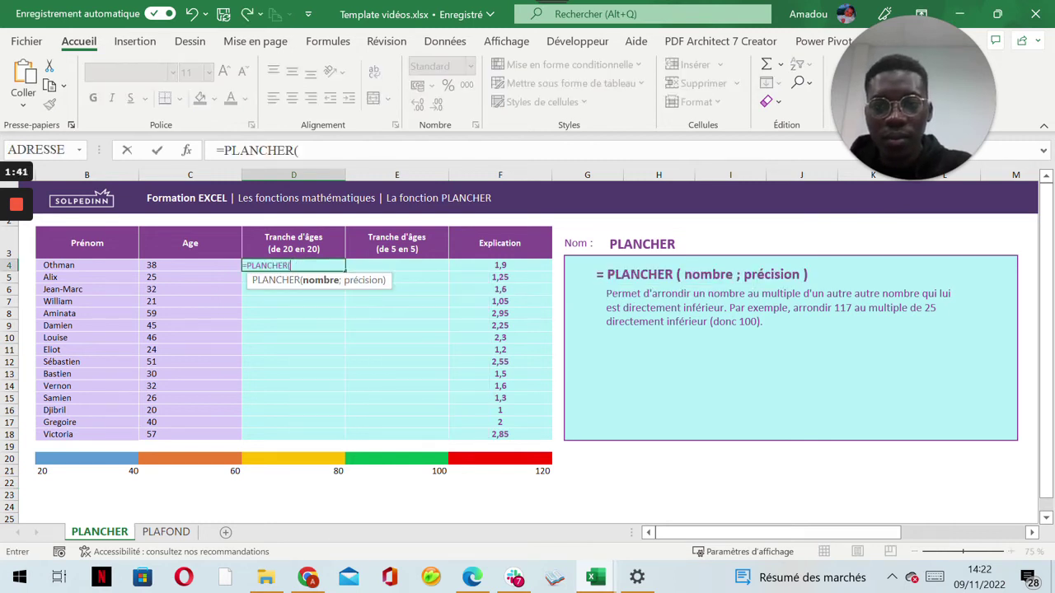
left_click(152, 265)
type(";")
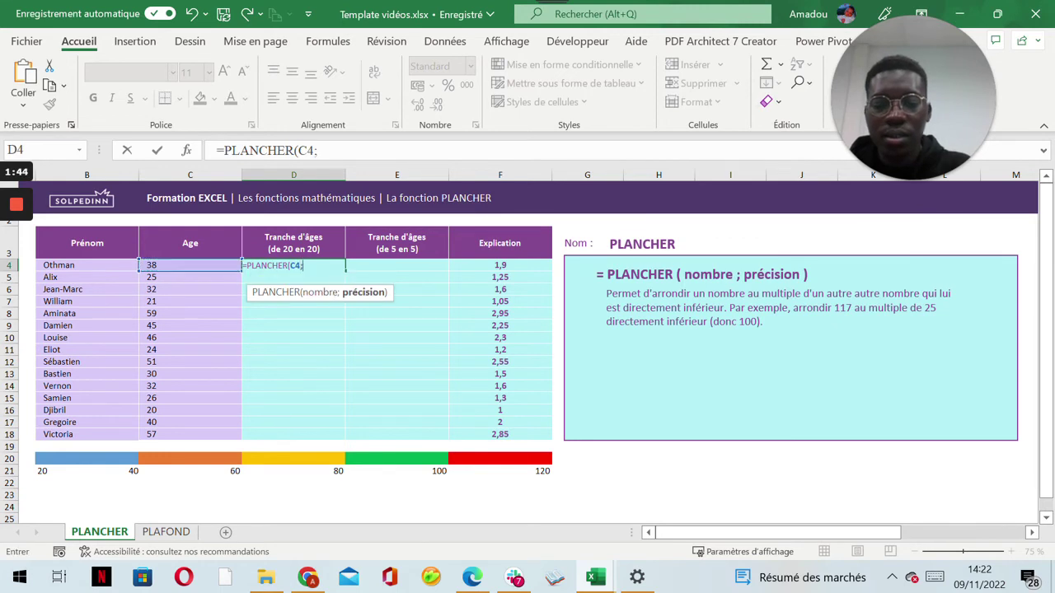
key("Caps_Lock")
type("20")
key("Caps_Lock")
type(")")
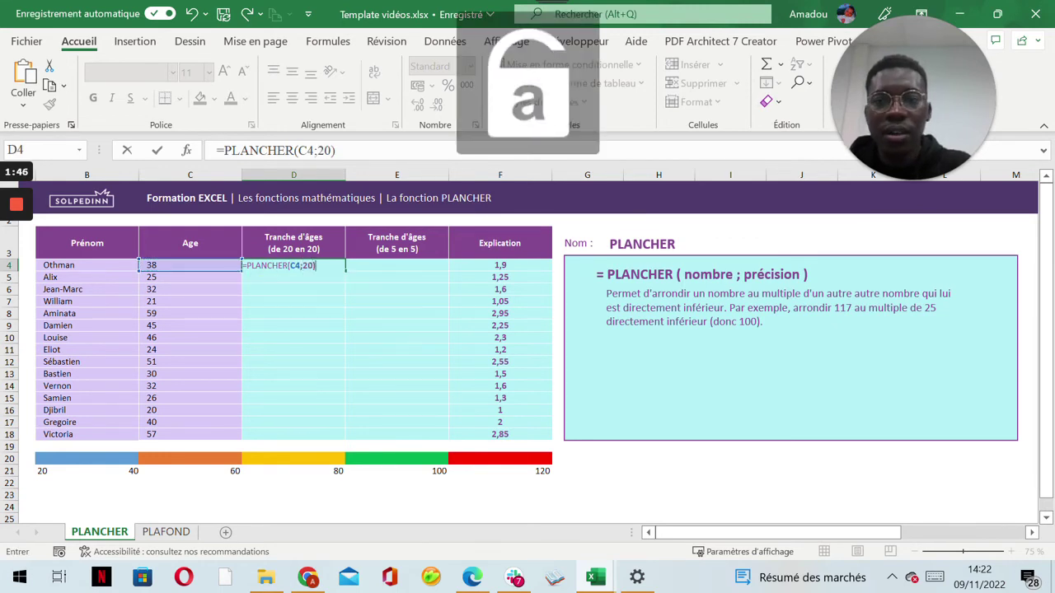
key("Return")
- Fill D4's formula down to D18, then begin a PLANCHER formula in E4
left_click(293, 265)
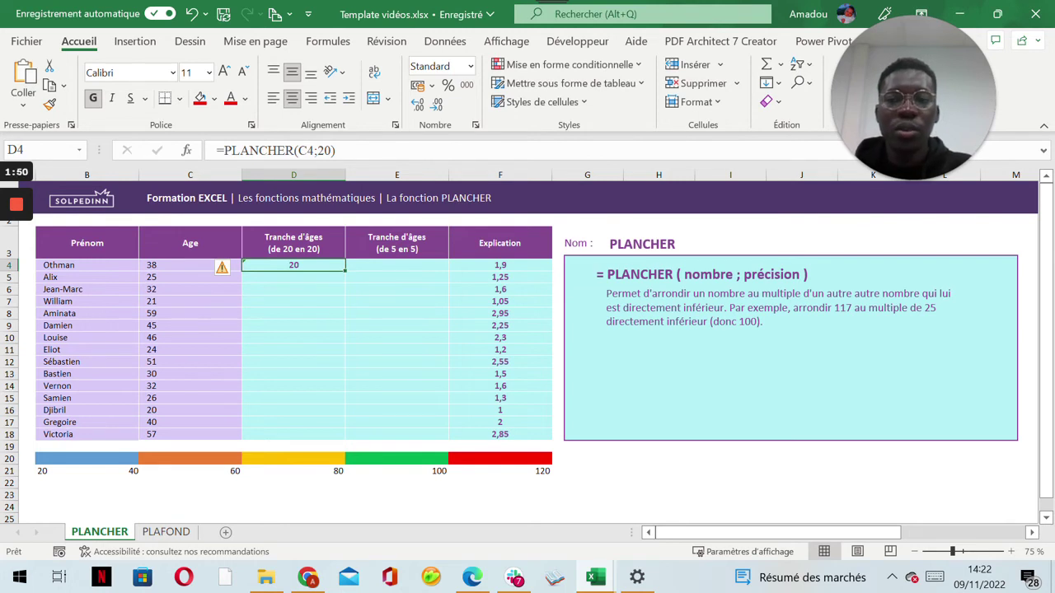
double_click(345, 271)
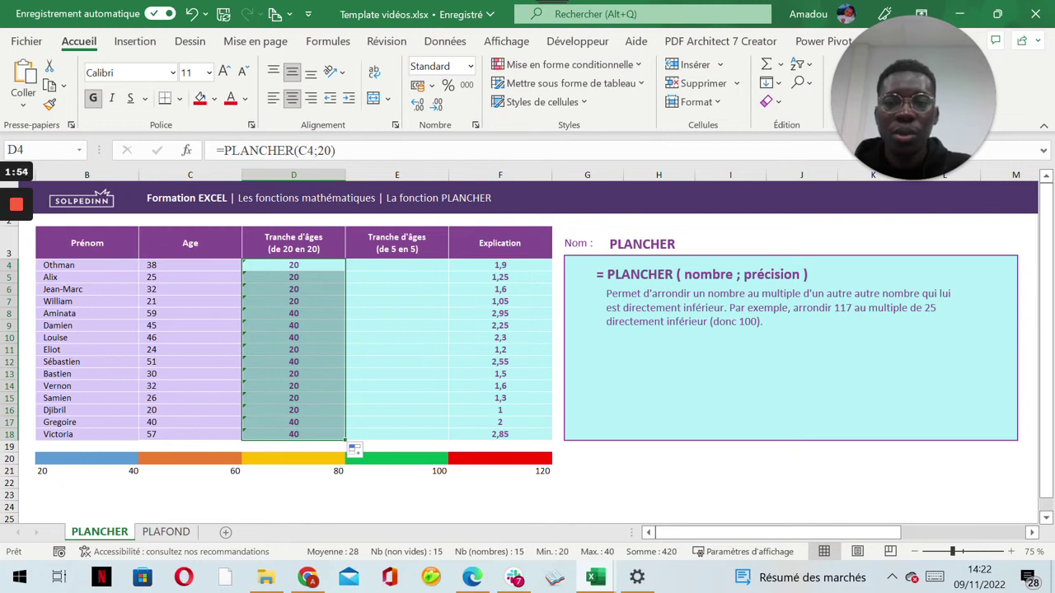
left_click(434, 262)
type("=")
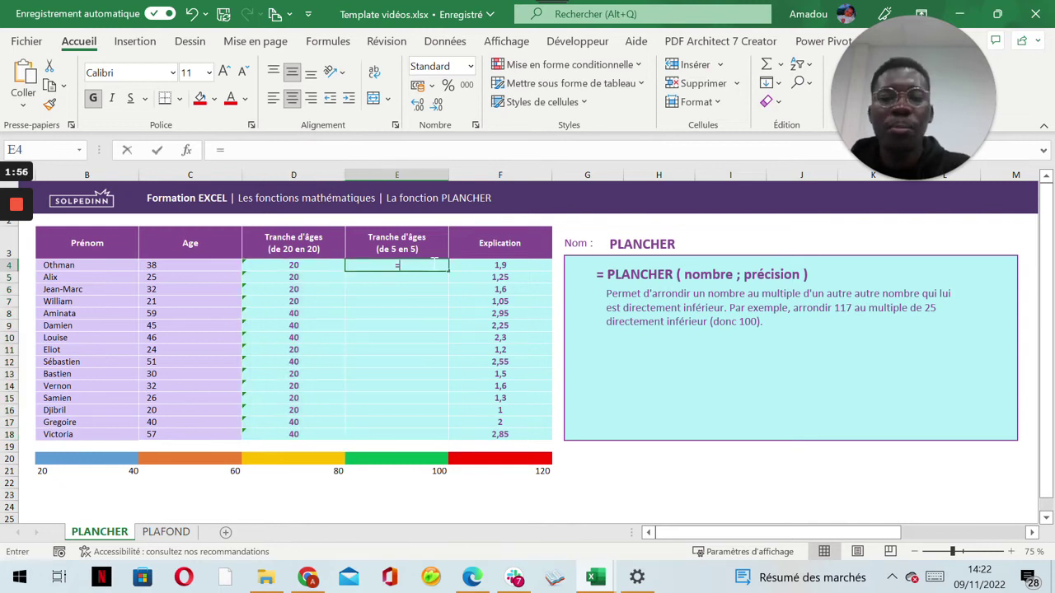
type("plan")
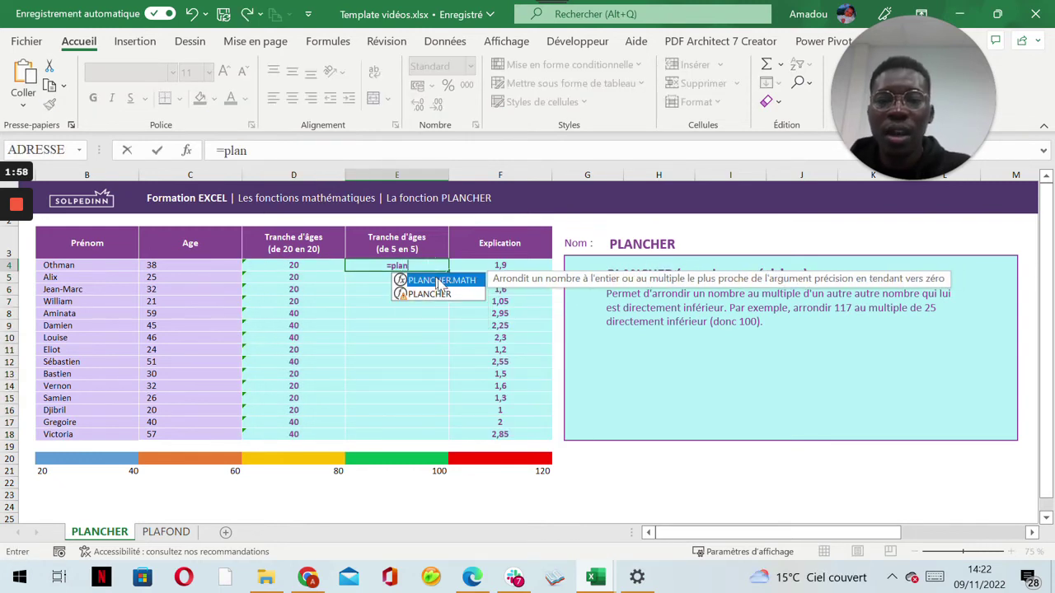
- Complete =PLANCHER(C4;5) in E4 to round the age down to a multiple of 5
double_click(443, 294)
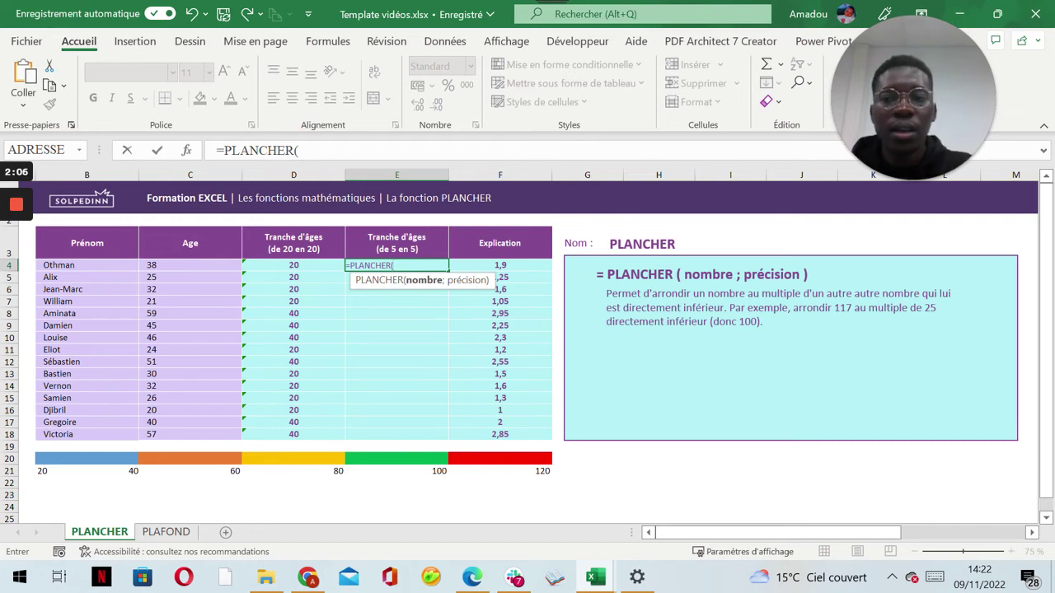
left_click(189, 264)
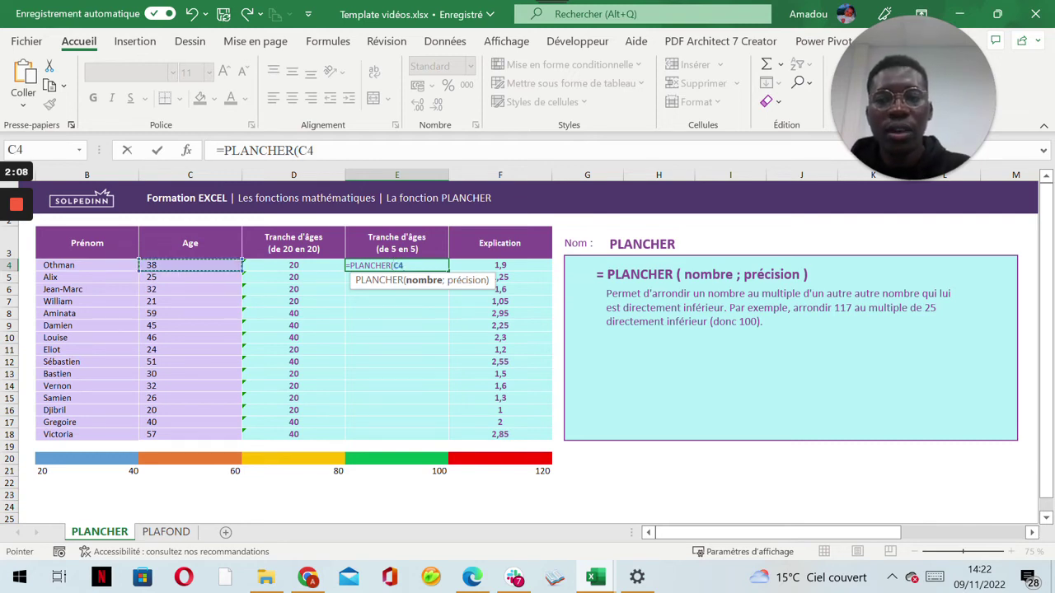
type(";")
key("Caps_Lock")
type("5")
key("Caps_Lock")
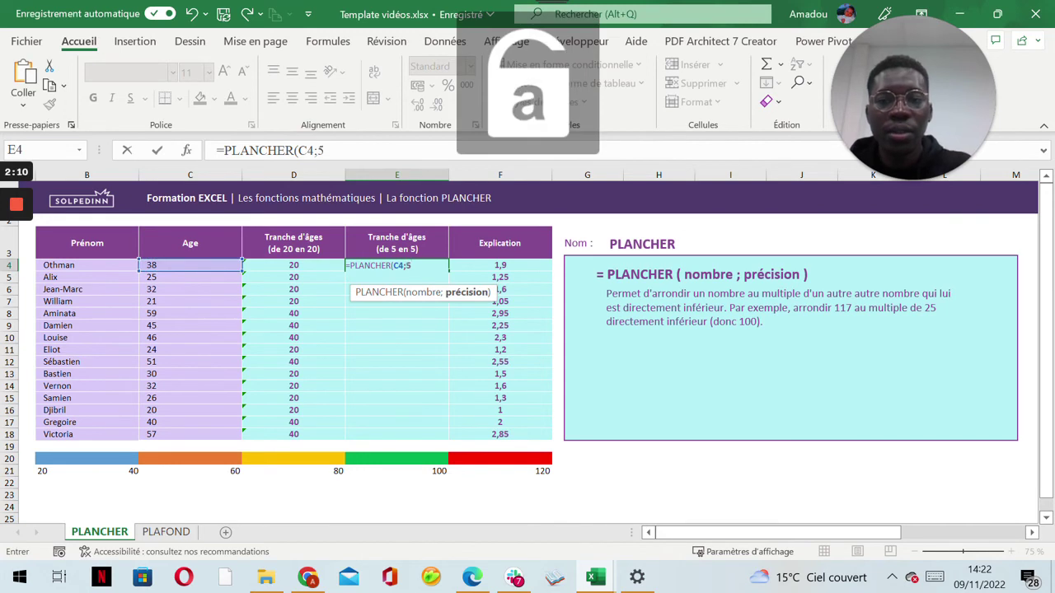
type(")")
key("Return")
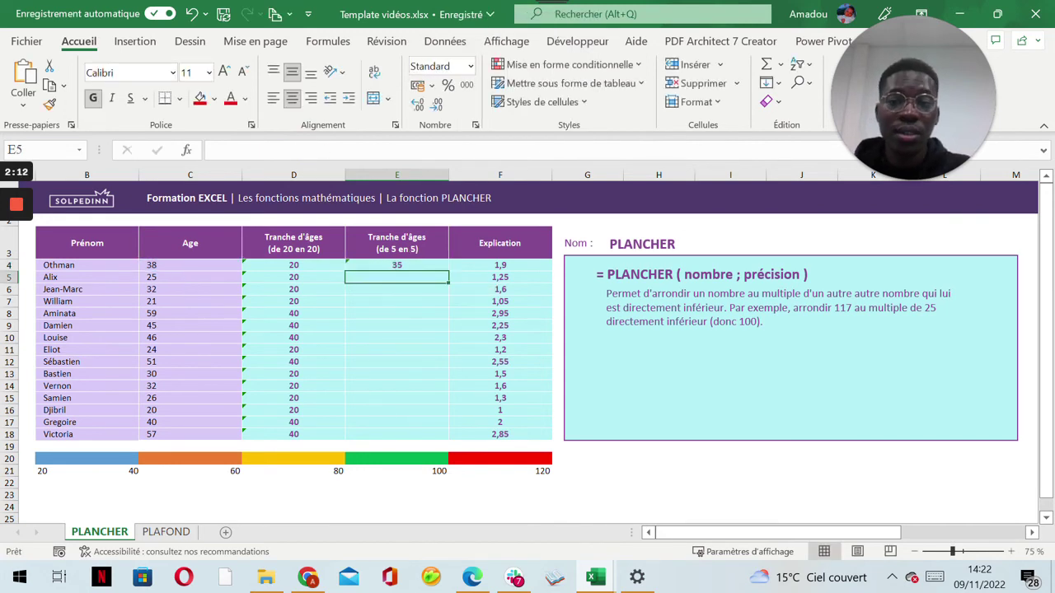
- Fill E4's formula down to E18 and check the explanation formula in F4
left_click(396, 265)
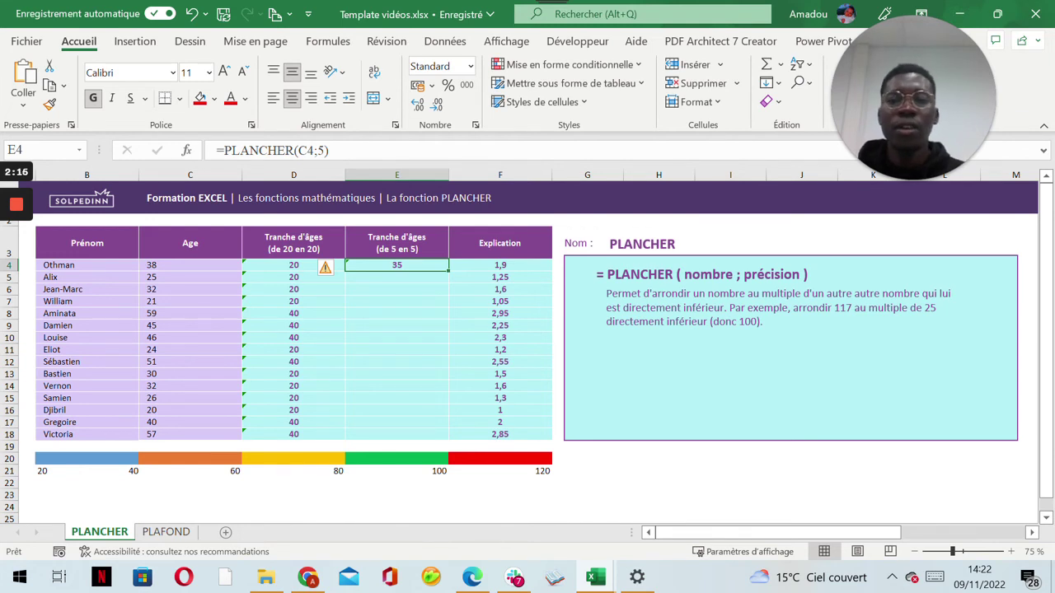
double_click(449, 270)
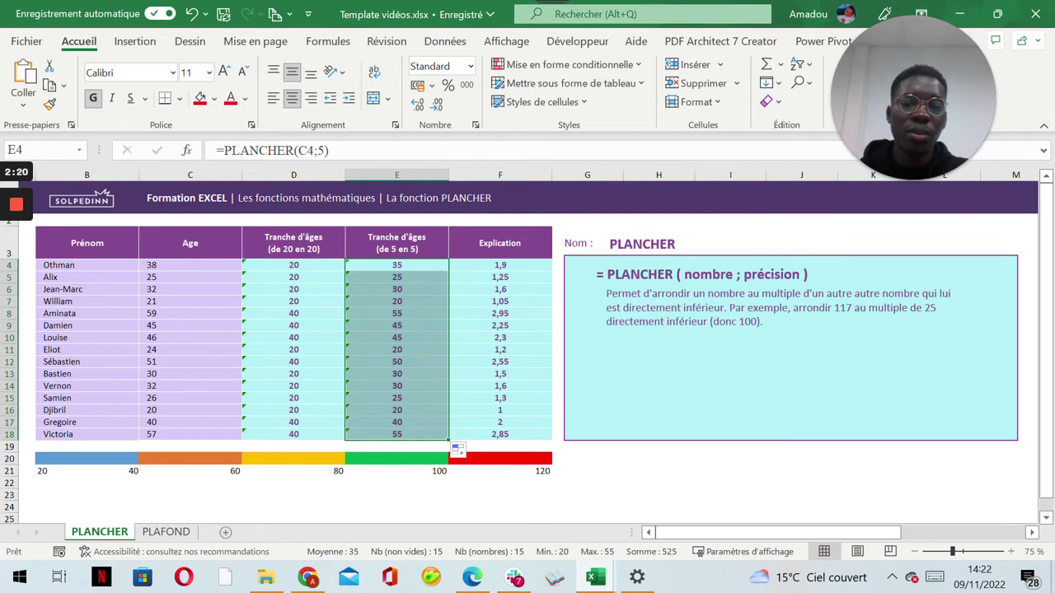
left_click(499, 264)
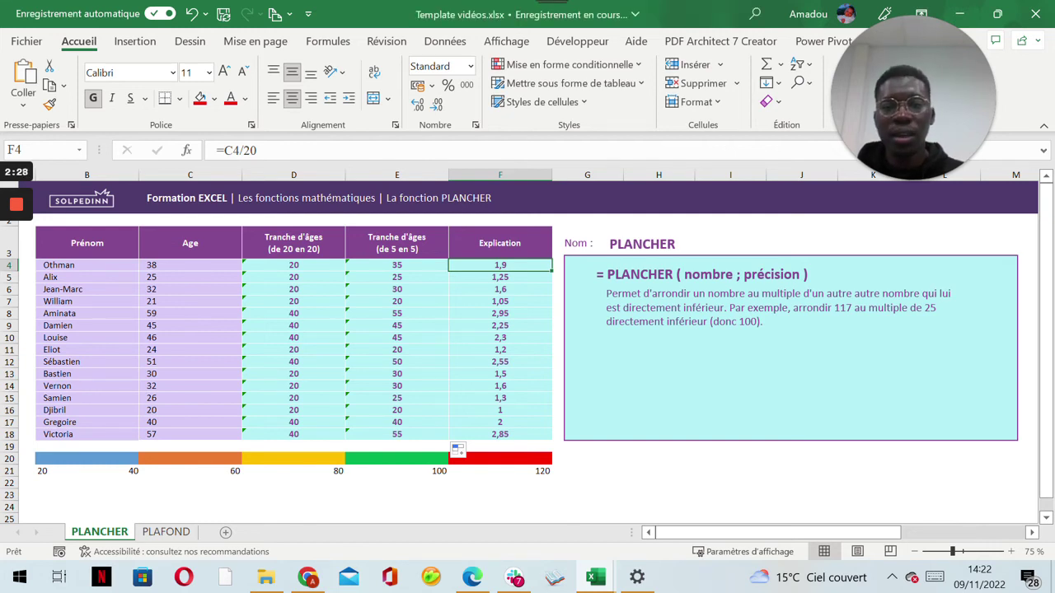
key("F2")
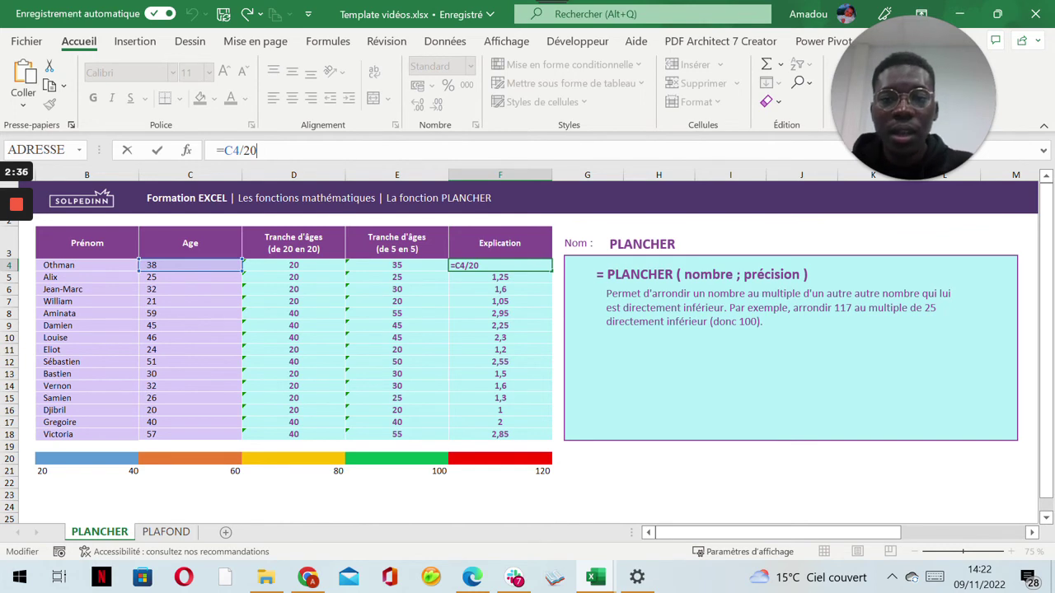
key("Escape")
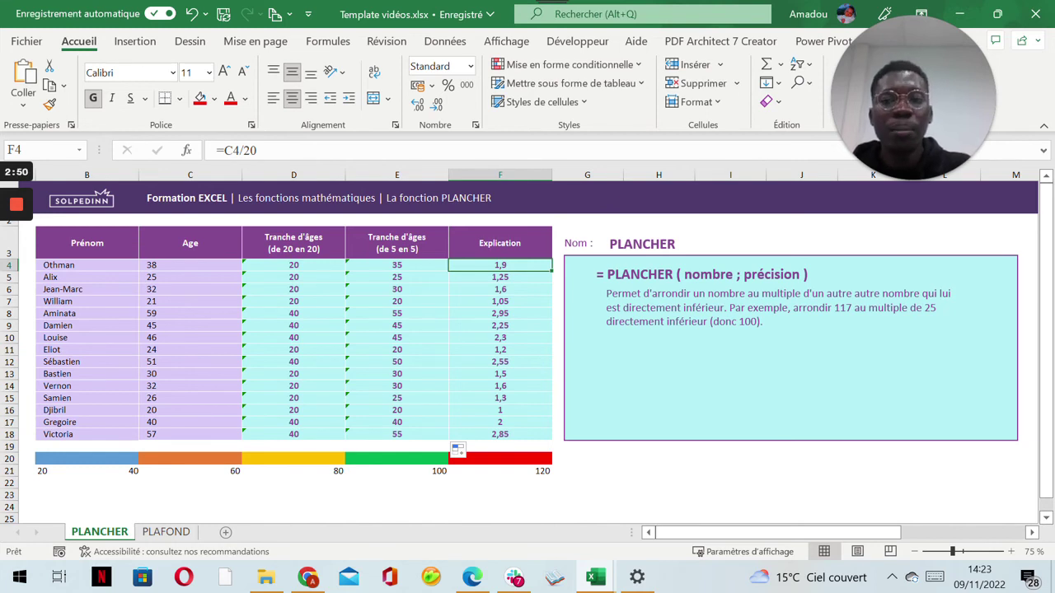
left_click(294, 265)
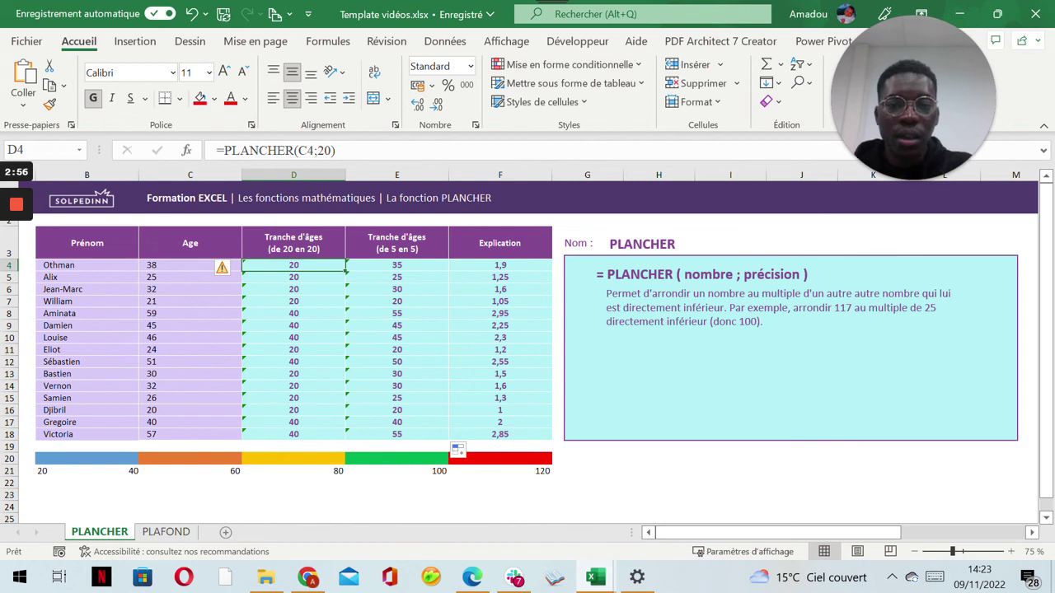
left_click(499, 337)
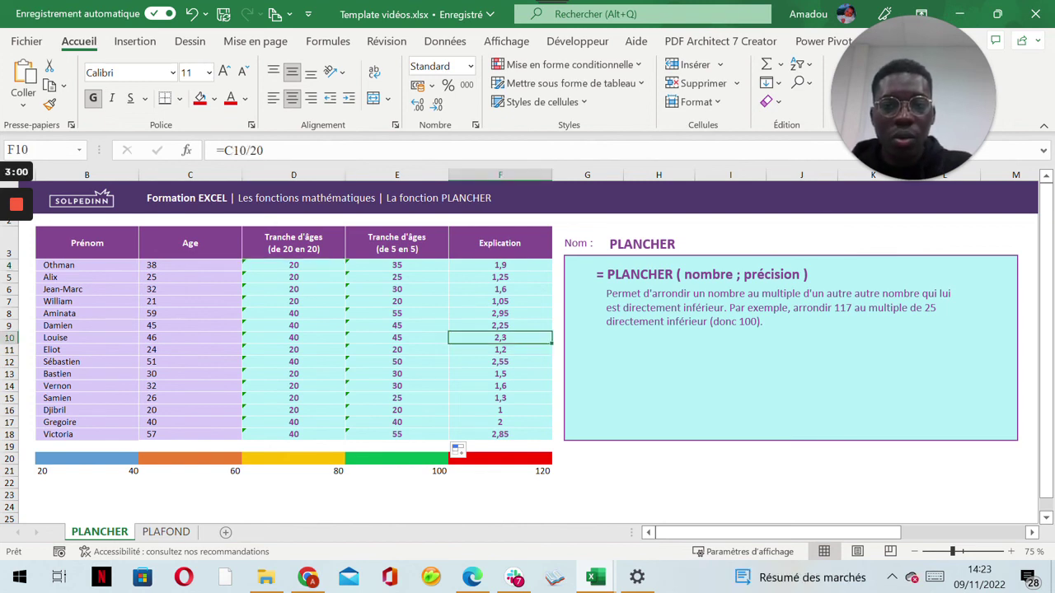
left_click(264, 150)
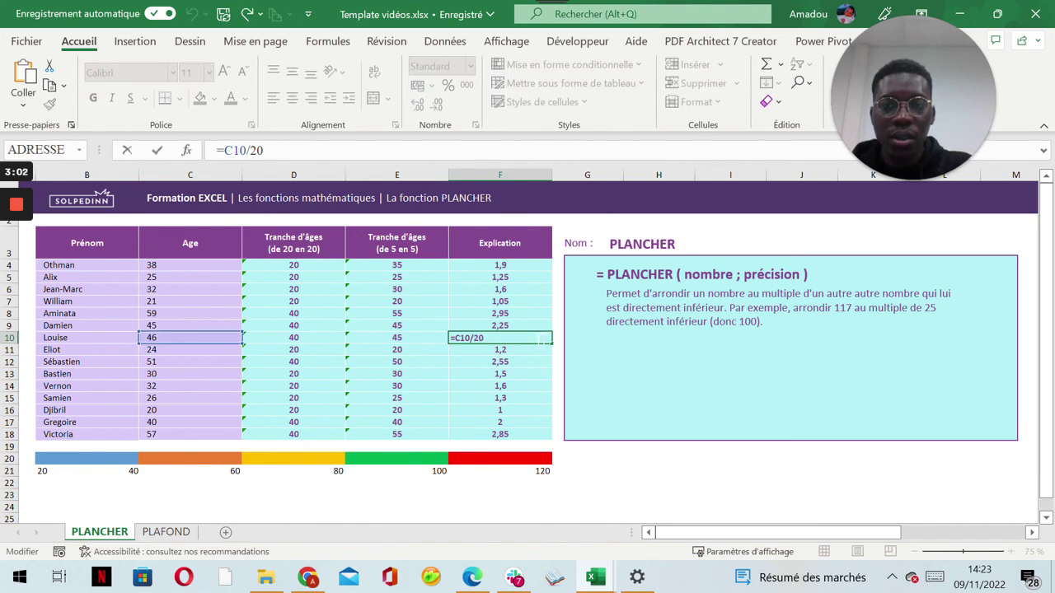
key("ctrl+Return")
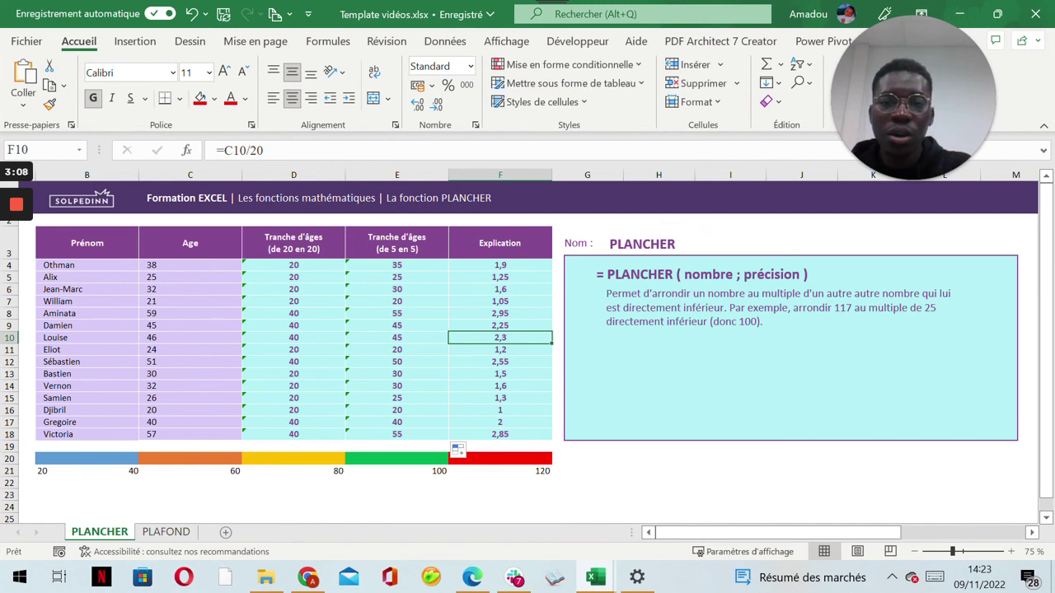
left_click(293, 337)
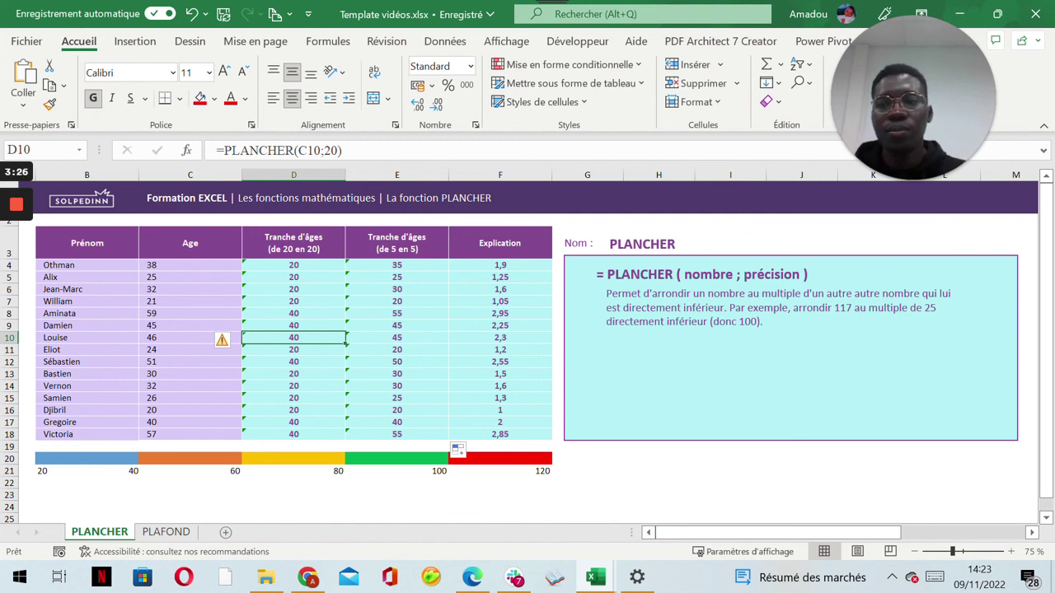
mouse_move(23, 212)
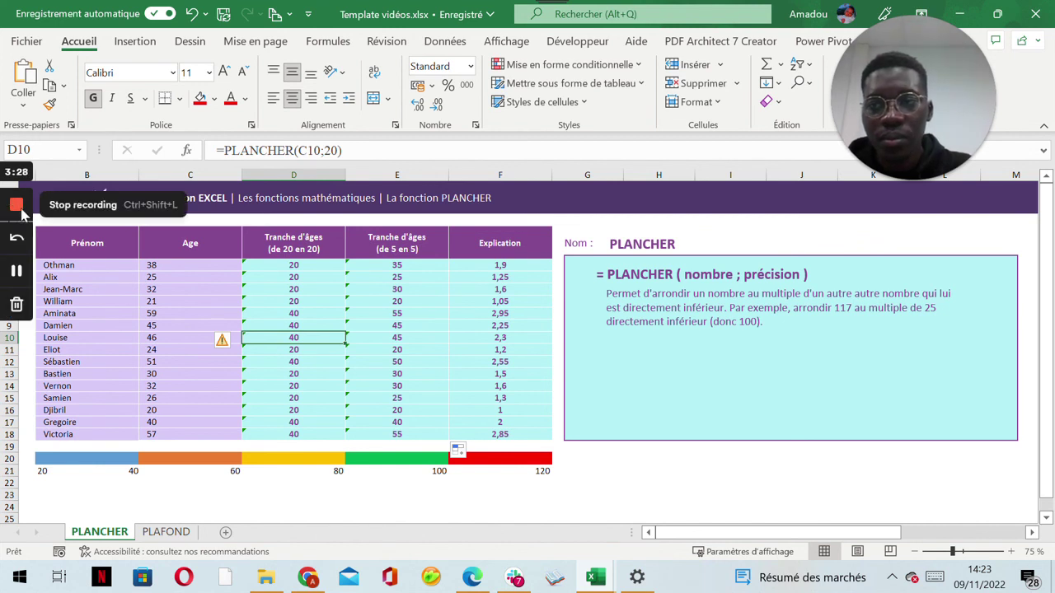